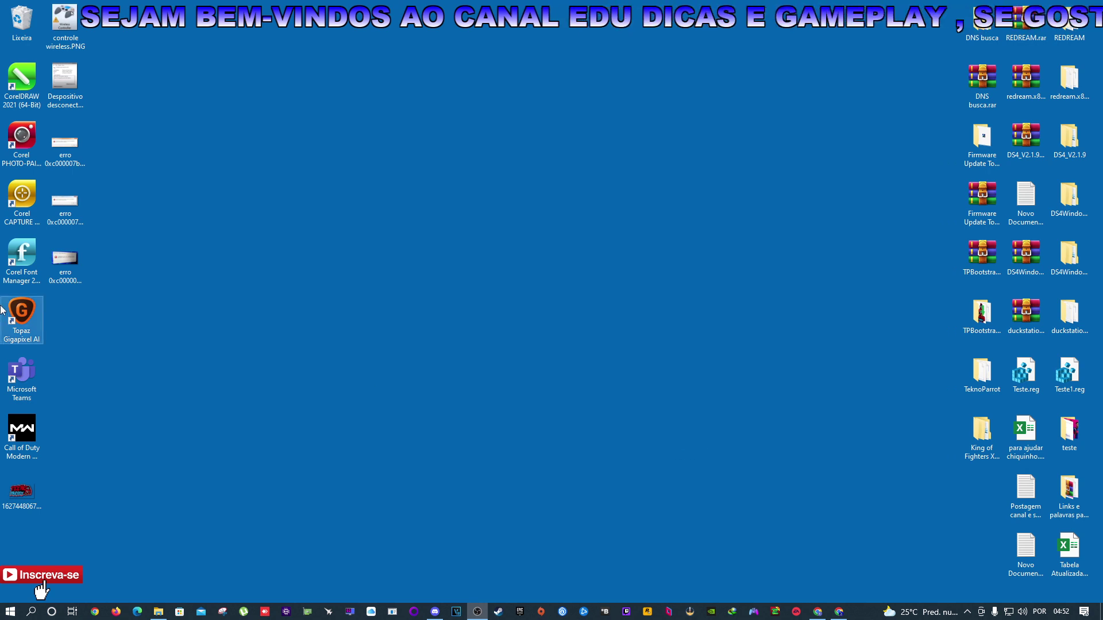
# - View the desktop screenshot "erro 0xc000007b.png" in Photos and close it
pyautogui.click(65, 147)
pyautogui.doubleClick(64, 148)
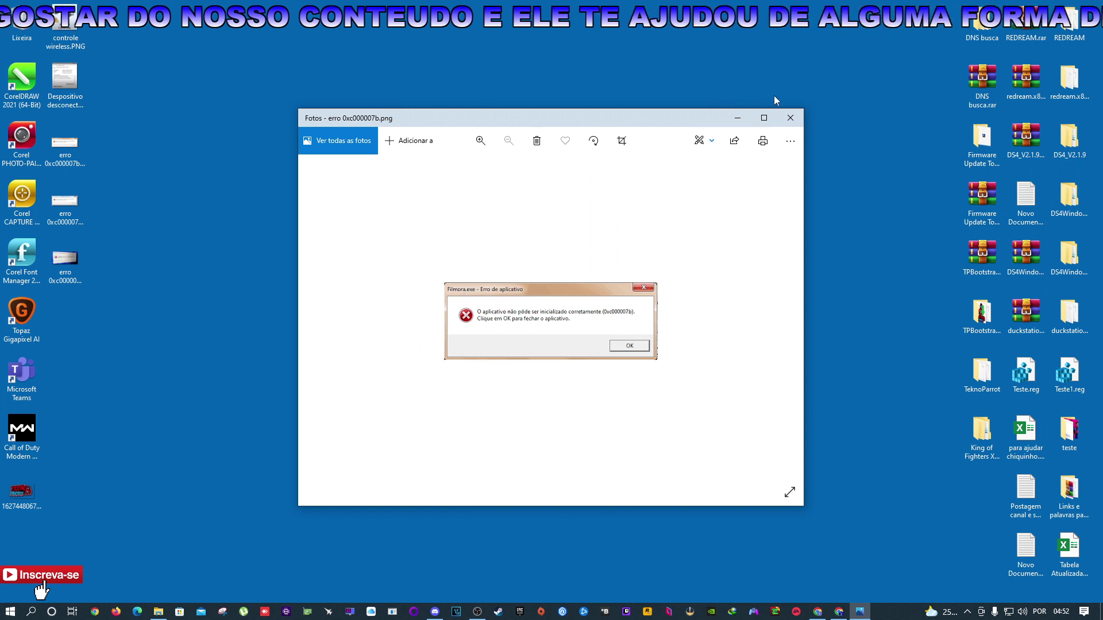
pyautogui.click(790, 118)
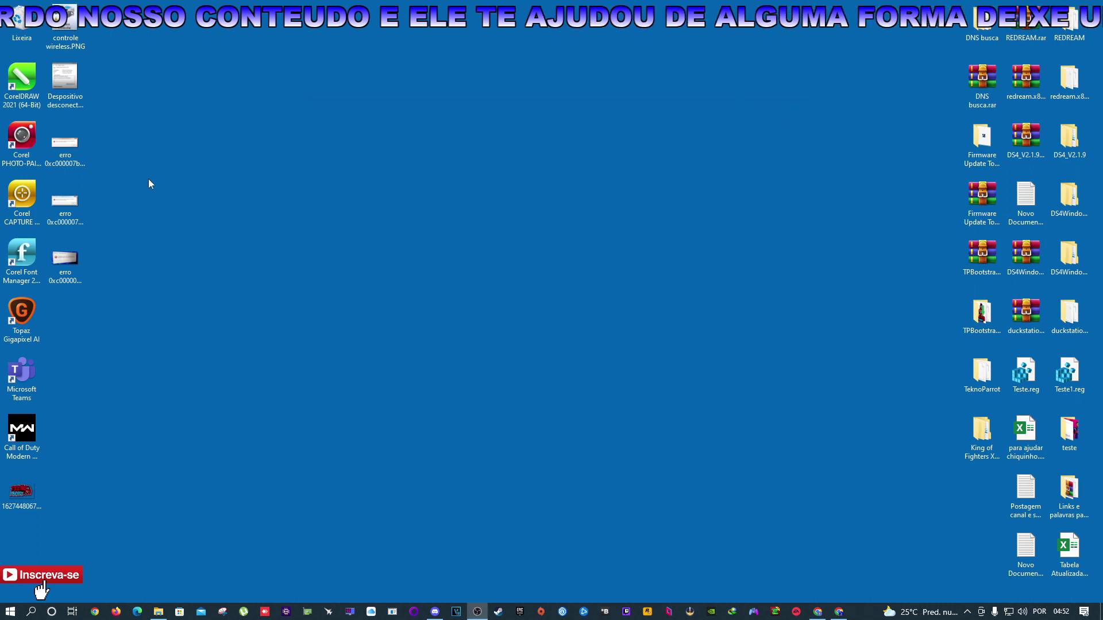
# - View the desktop images "erro 0xc000007b.jpg" and "erro 0xc000007b steam.jpg" in Photos, closing each one
pyautogui.doubleClick(64, 201)
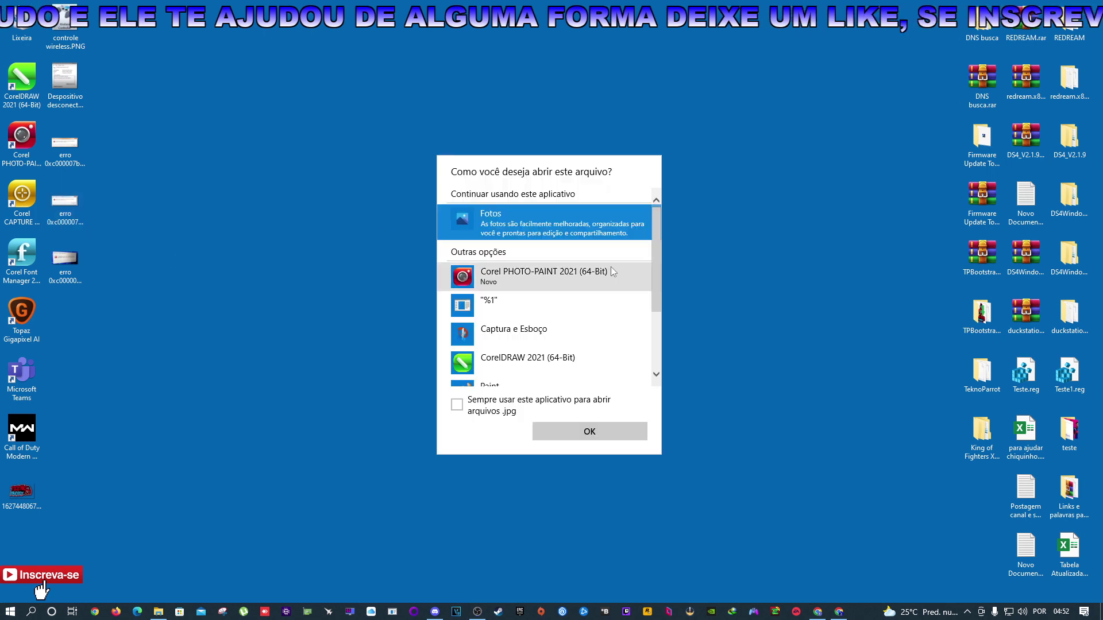
pyautogui.press('Escape')
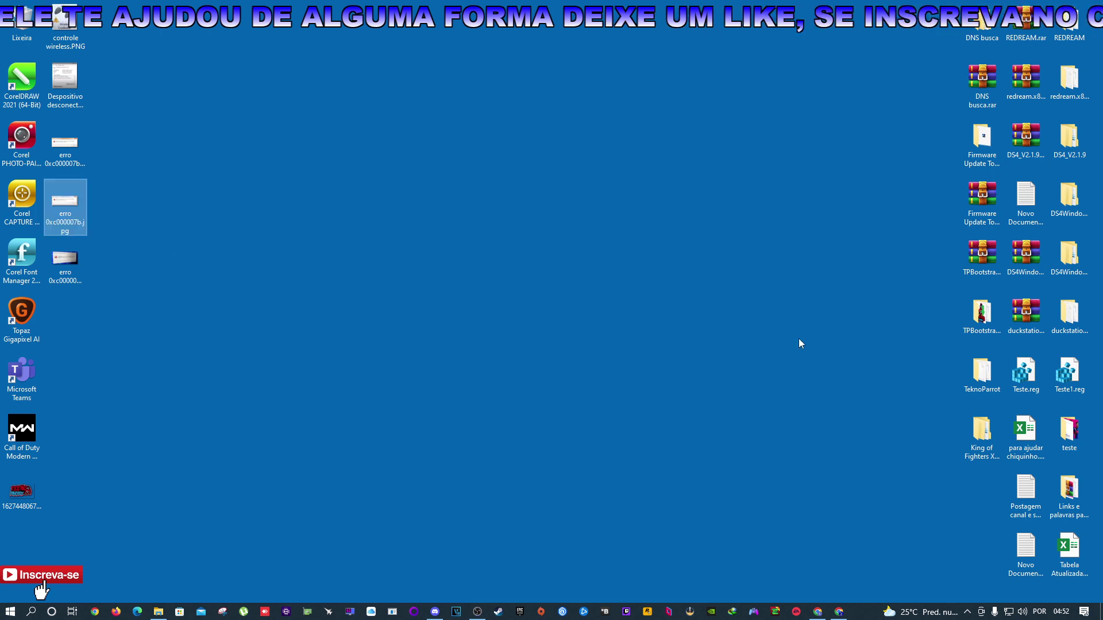
pyautogui.doubleClick(71, 212)
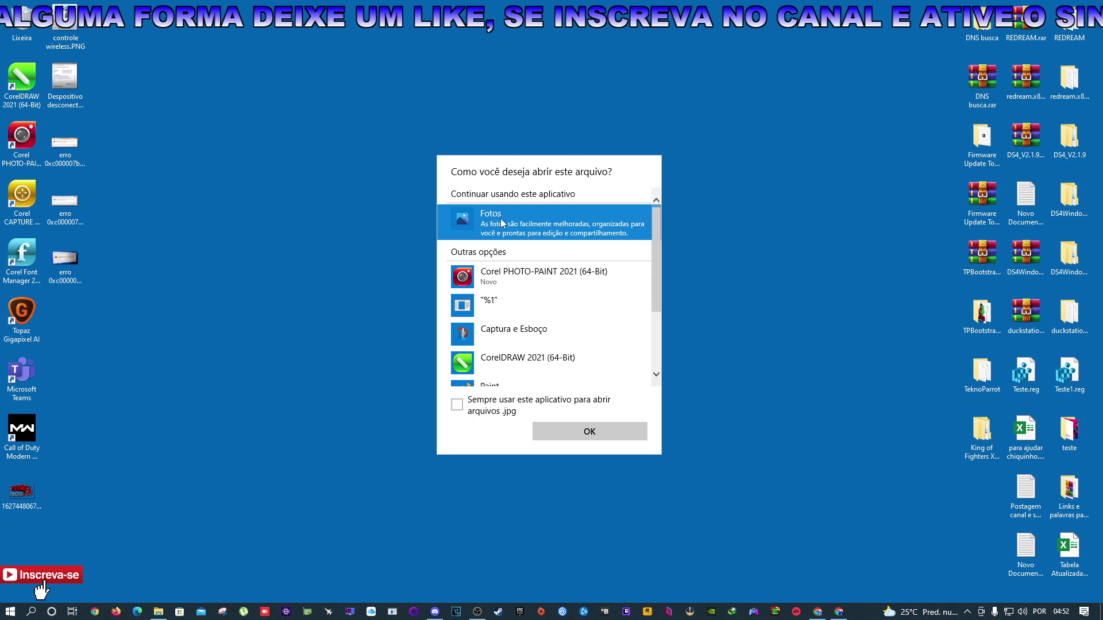
pyautogui.click(604, 431)
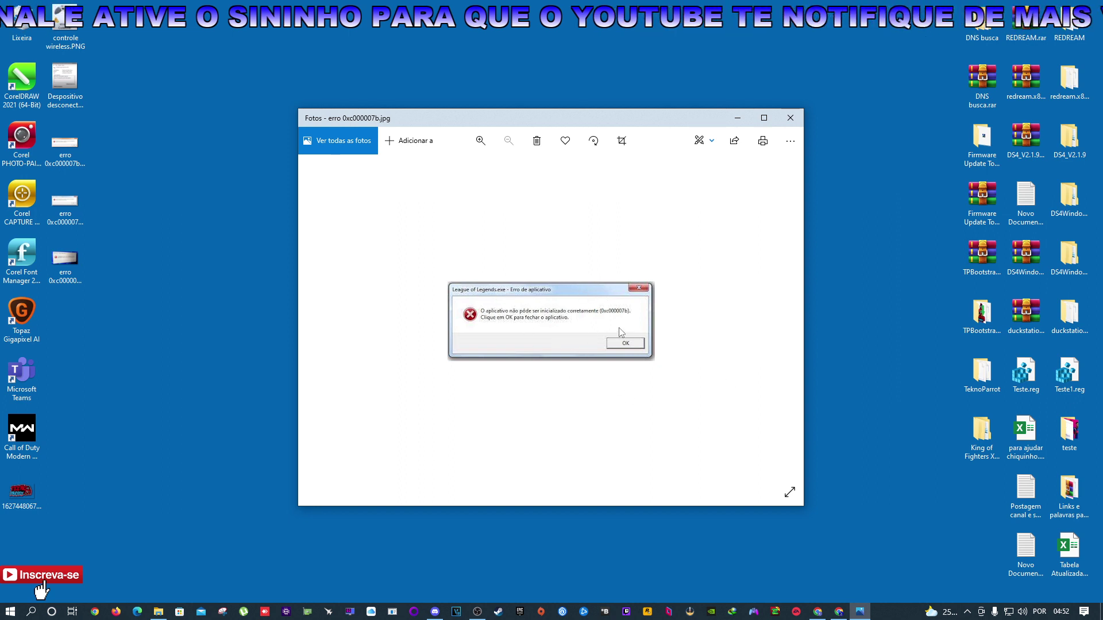
pyautogui.click(795, 116)
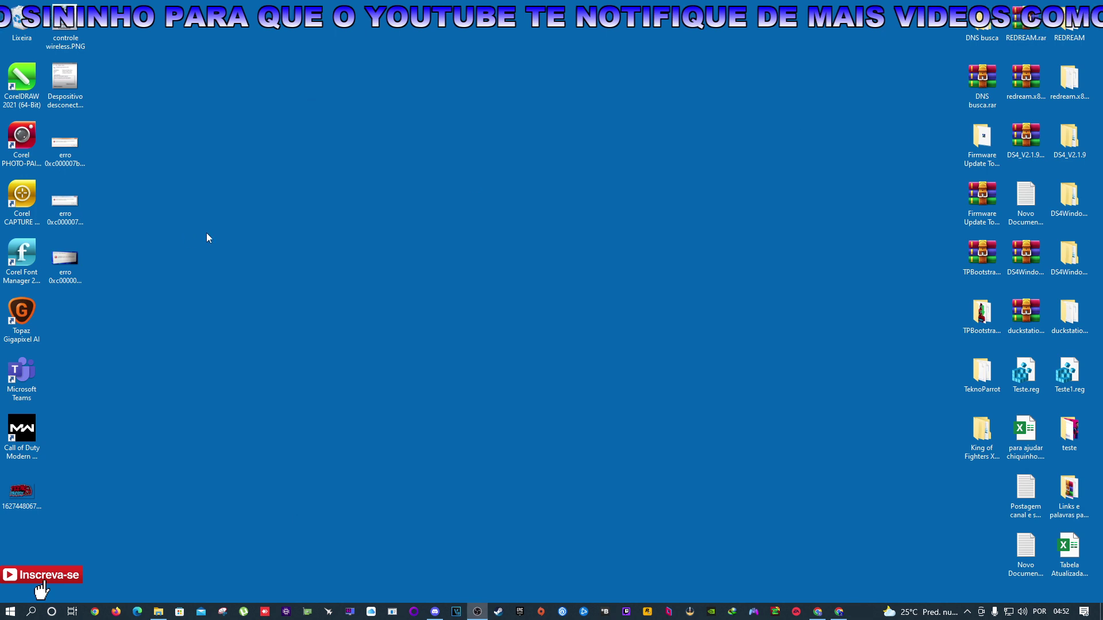
pyautogui.doubleClick(73, 267)
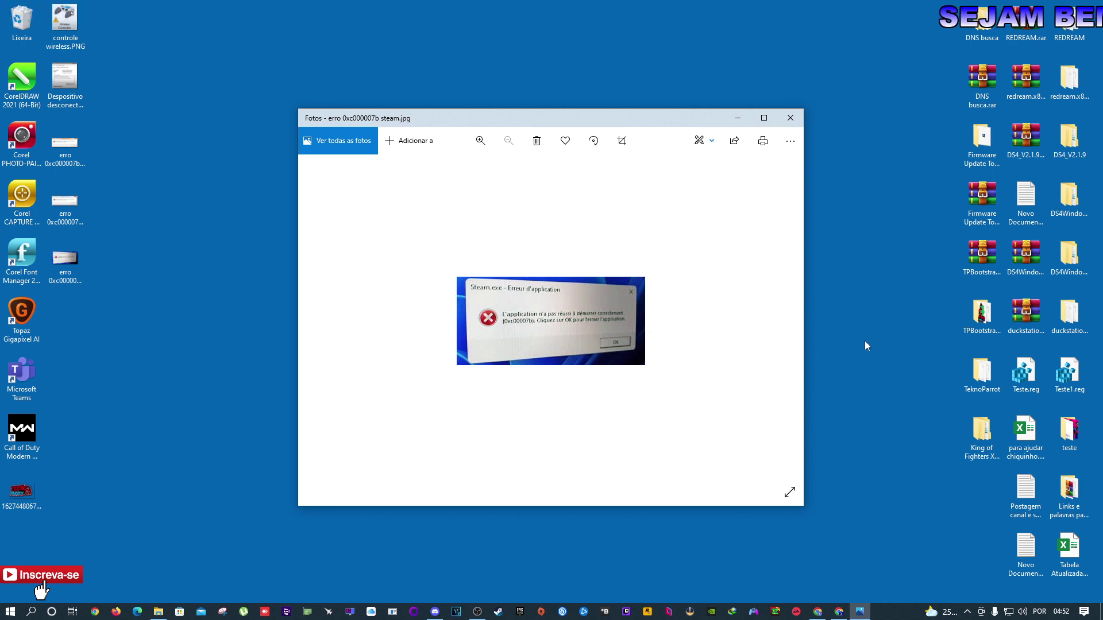
pyautogui.click(791, 118)
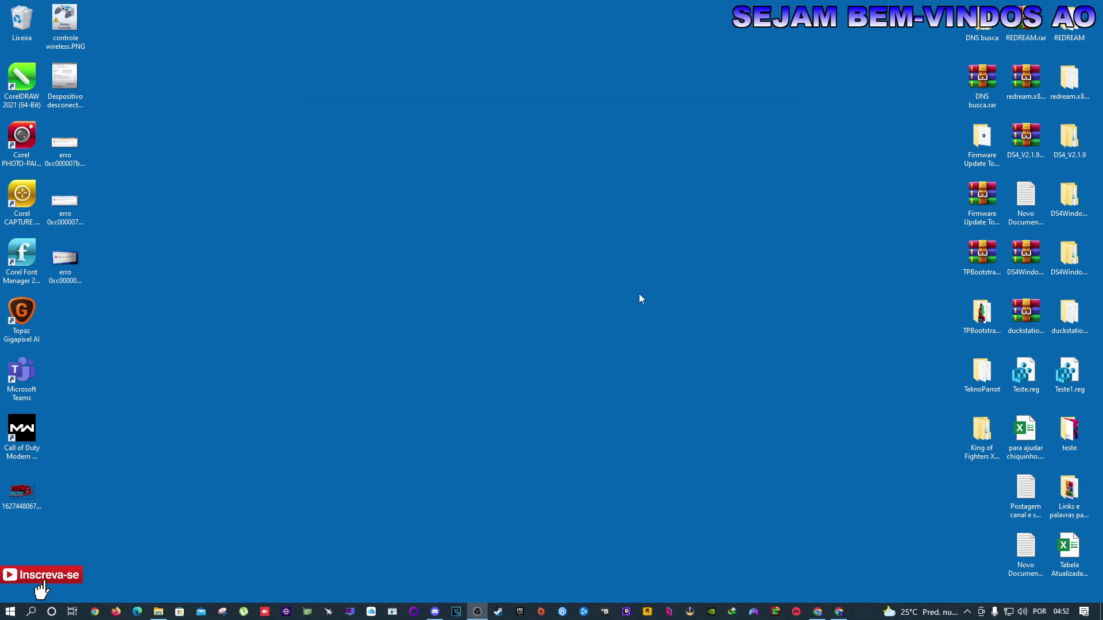
pyautogui.rightClick(522, 316)
pyautogui.click(557, 350)
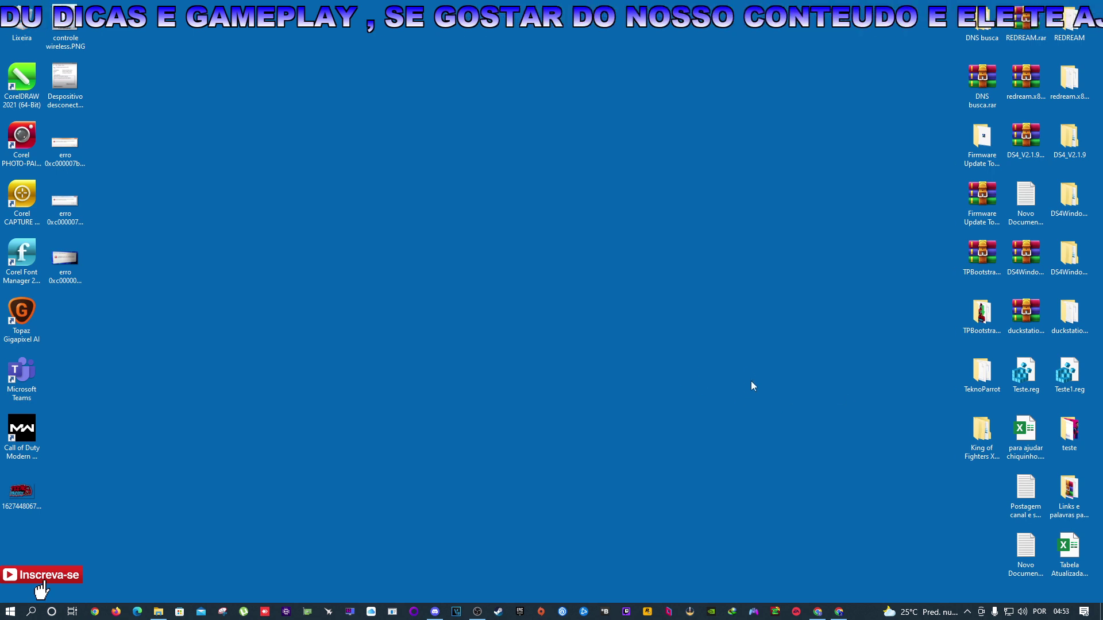
pyautogui.rightClick(644, 343)
pyautogui.click(673, 378)
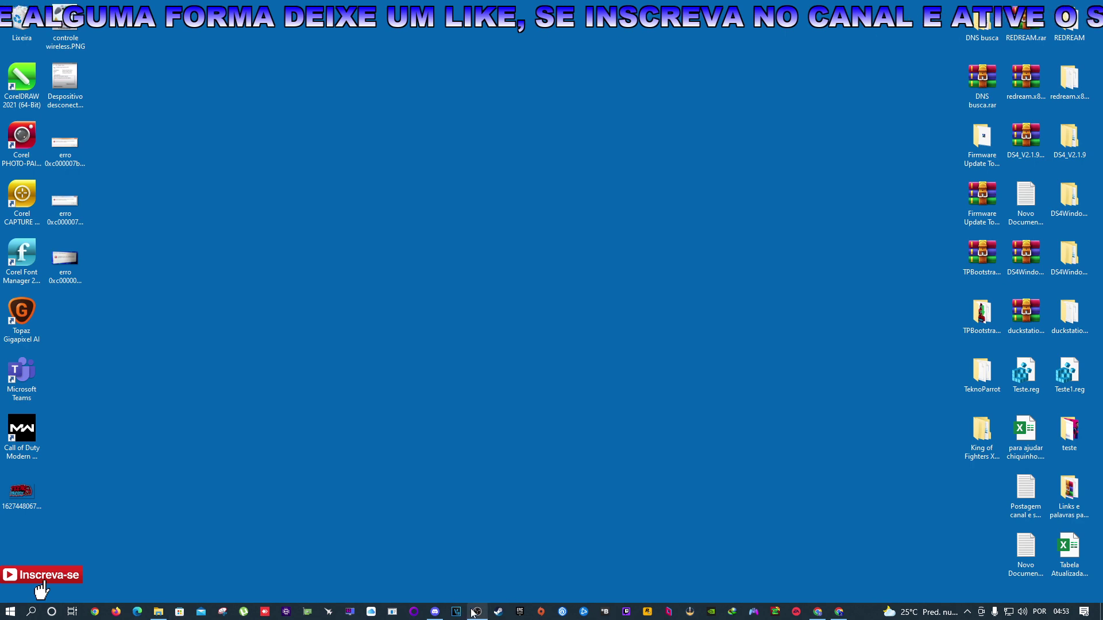
# - Switch to Chrome and bring up the already open All in One Runtimes download page on ComputerBase
pyautogui.moveTo(472, 610)
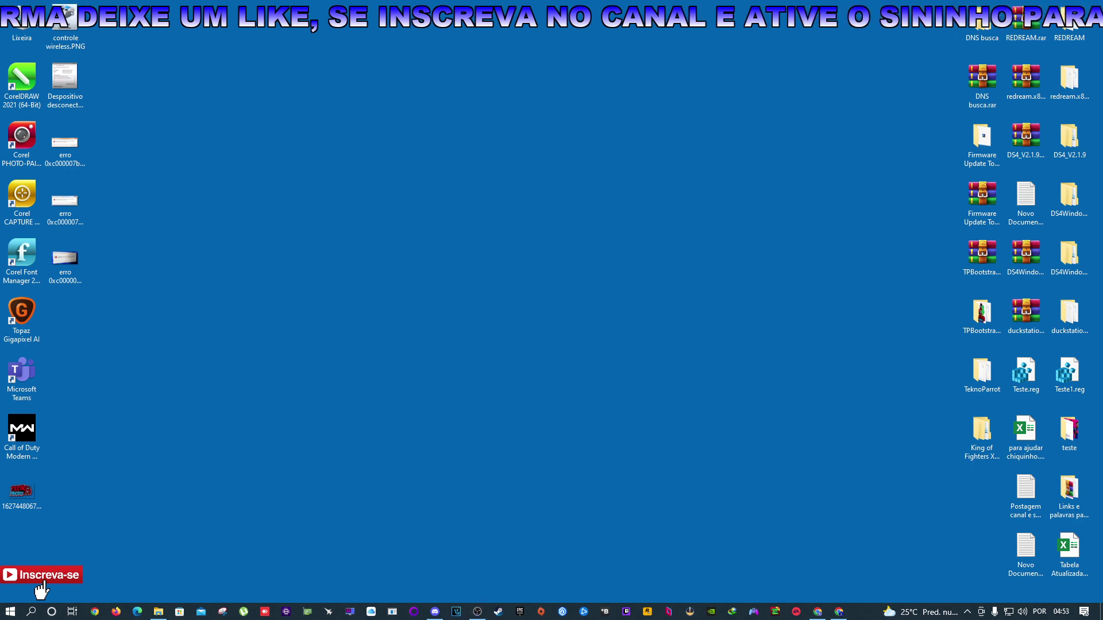
pyautogui.moveTo(824, 612)
pyautogui.click(829, 549)
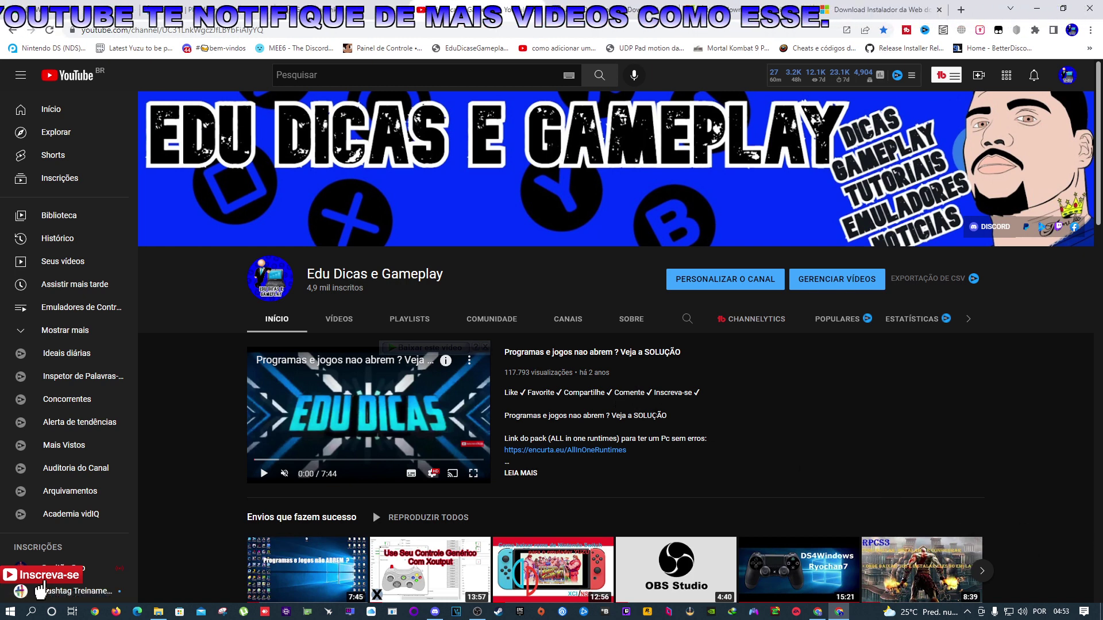
pyautogui.click(603, 9)
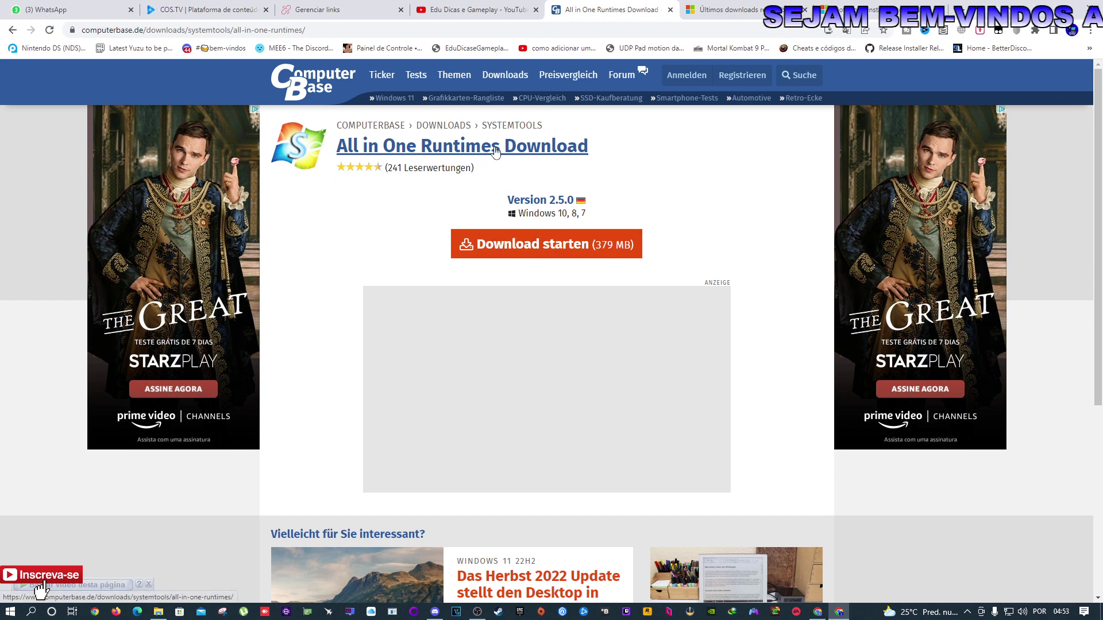
# - Look over the download start page and go back to the full All in One Runtimes description page
pyautogui.scroll(-1, 551, 252)
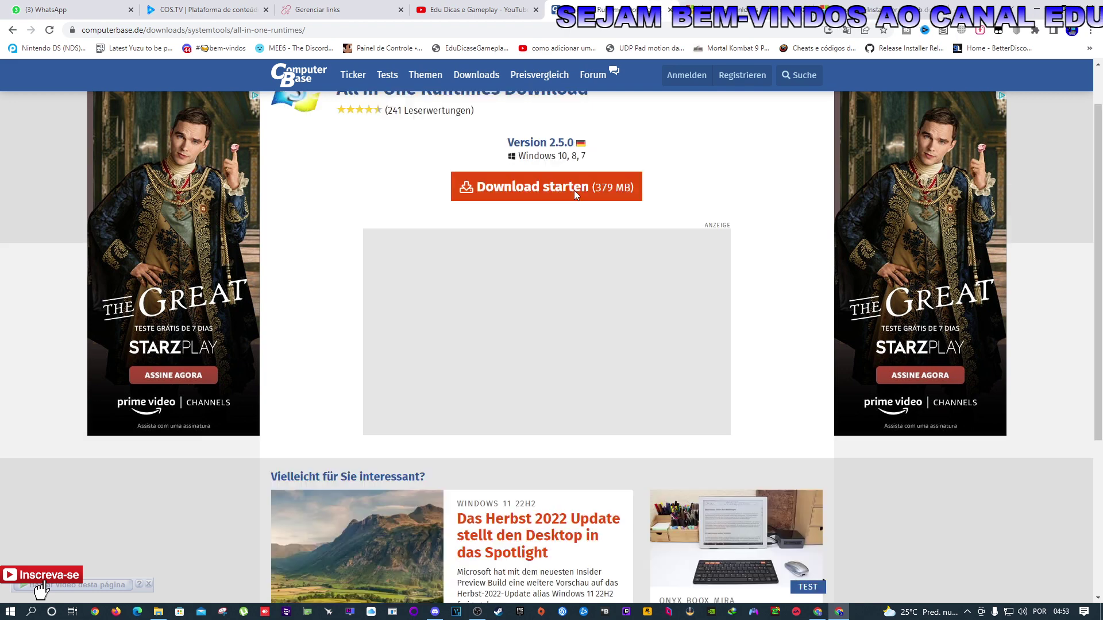
pyautogui.scroll(1, 574, 191)
pyautogui.scroll(-5, 574, 325)
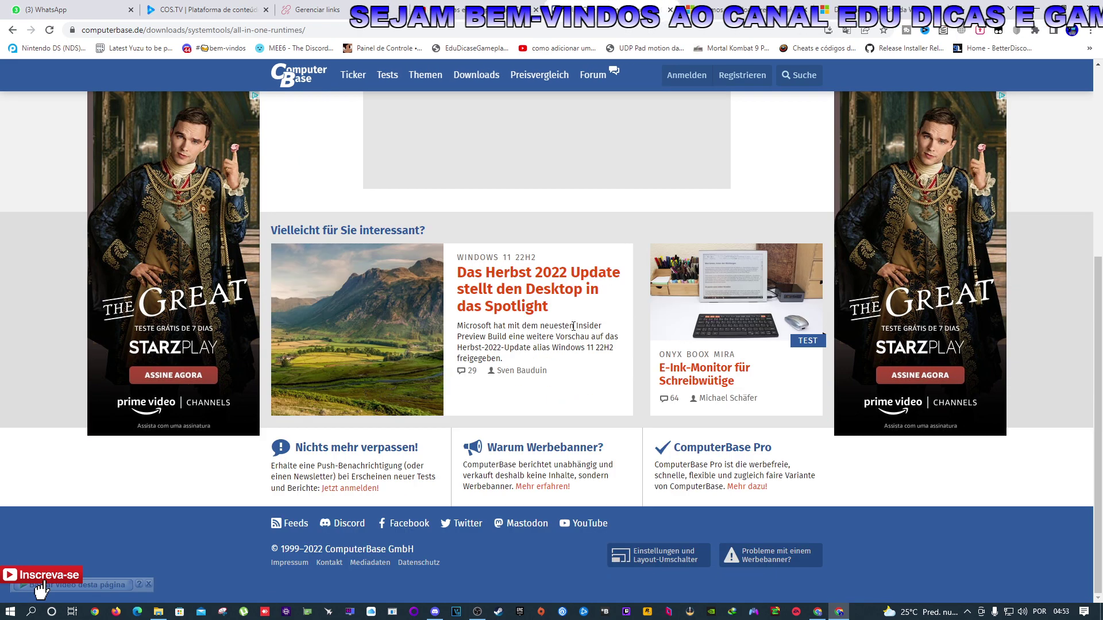
pyautogui.scroll(5, 573, 325)
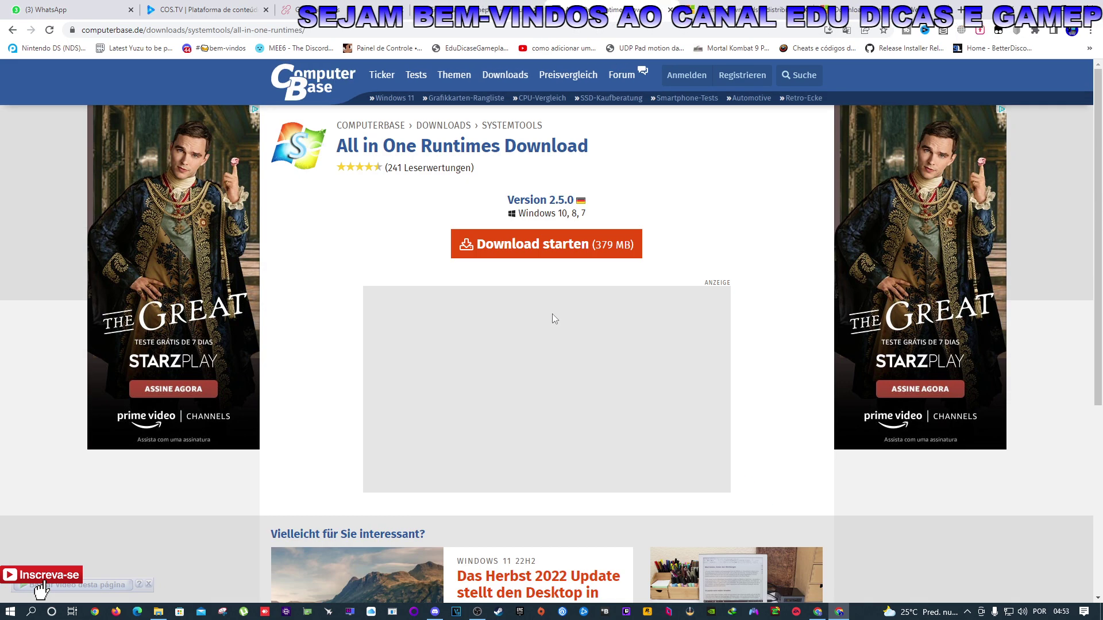
pyautogui.click(14, 32)
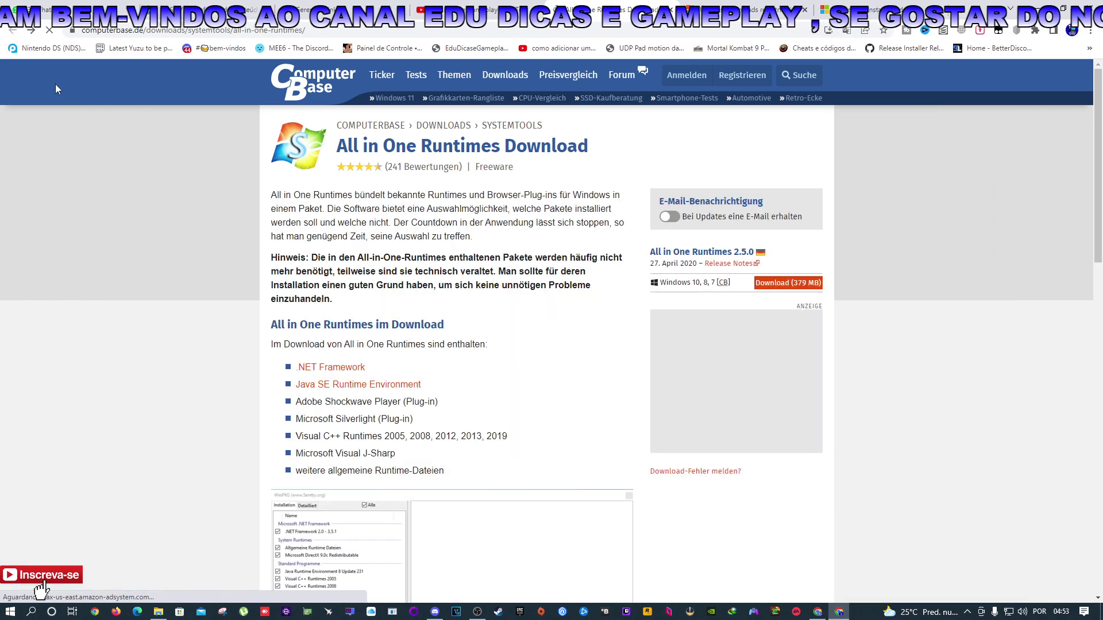
# - Translate the All in One Runtimes page into Portuguese and review its list of included packages and the installer preview
pyautogui.scroll(-1, 453, 336)
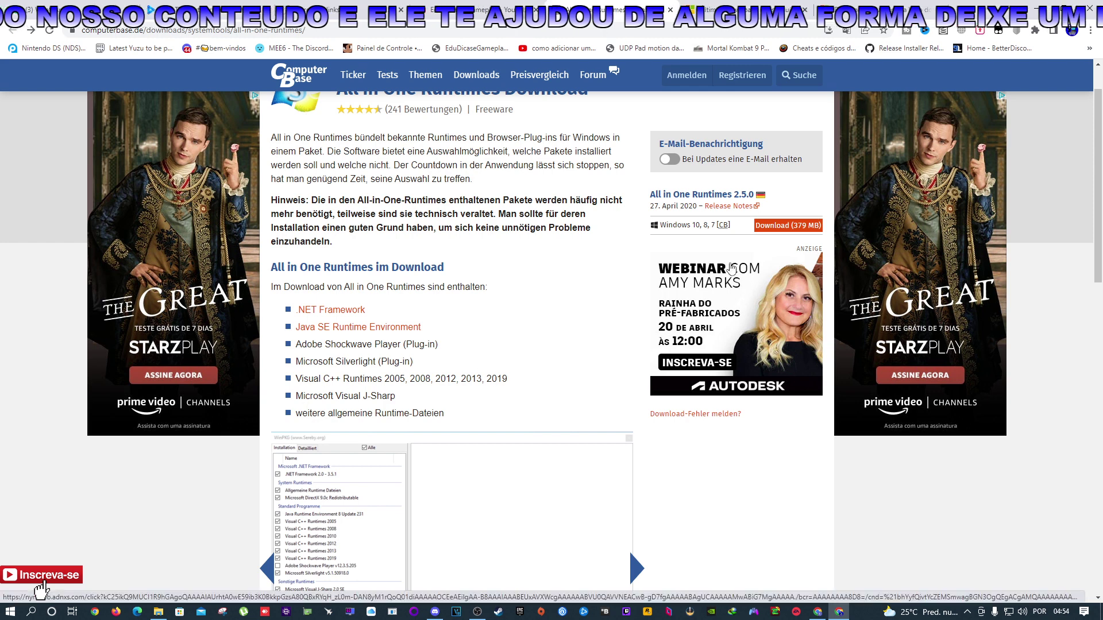
pyautogui.click(846, 30)
pyautogui.click(775, 53)
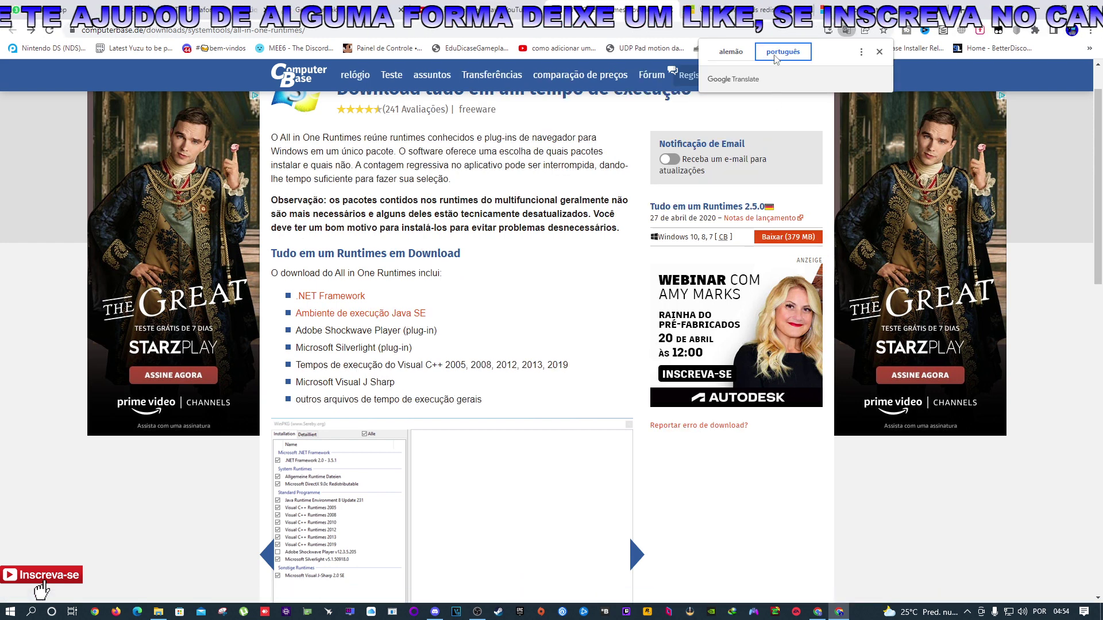
pyautogui.rightClick(580, 295)
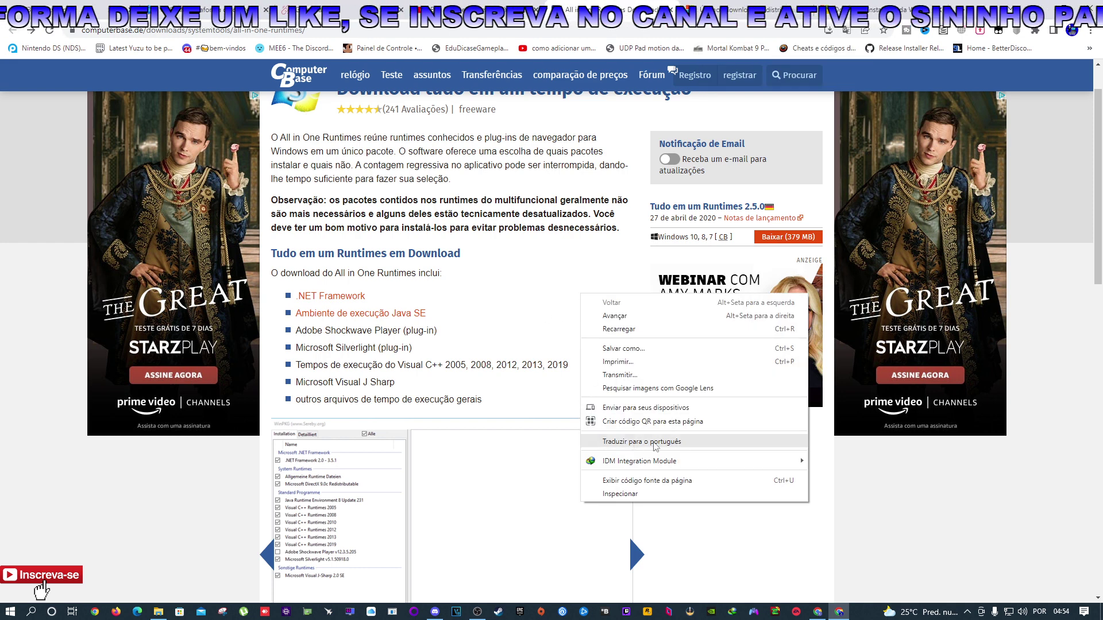
pyautogui.click(519, 303)
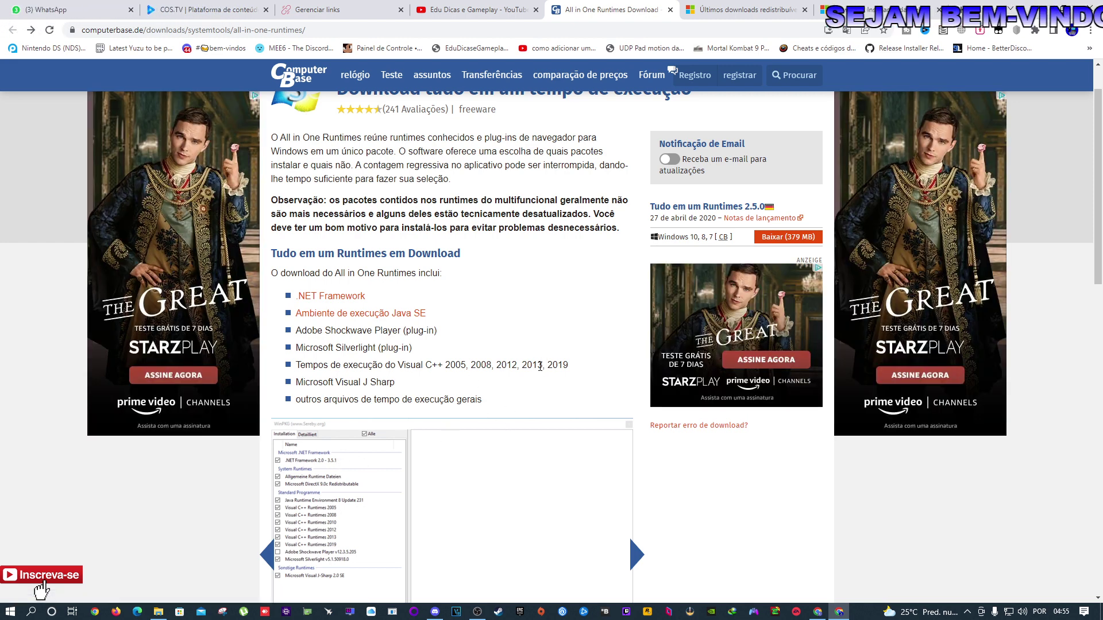
pyautogui.scroll(-2, 359, 460)
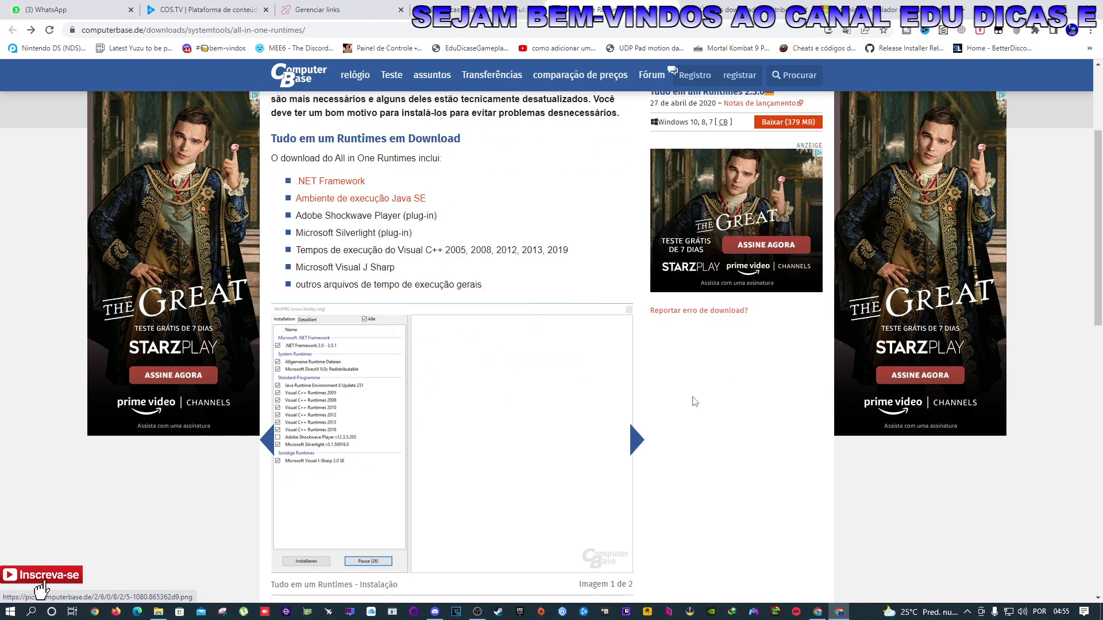
pyautogui.scroll(-1, 352, 440)
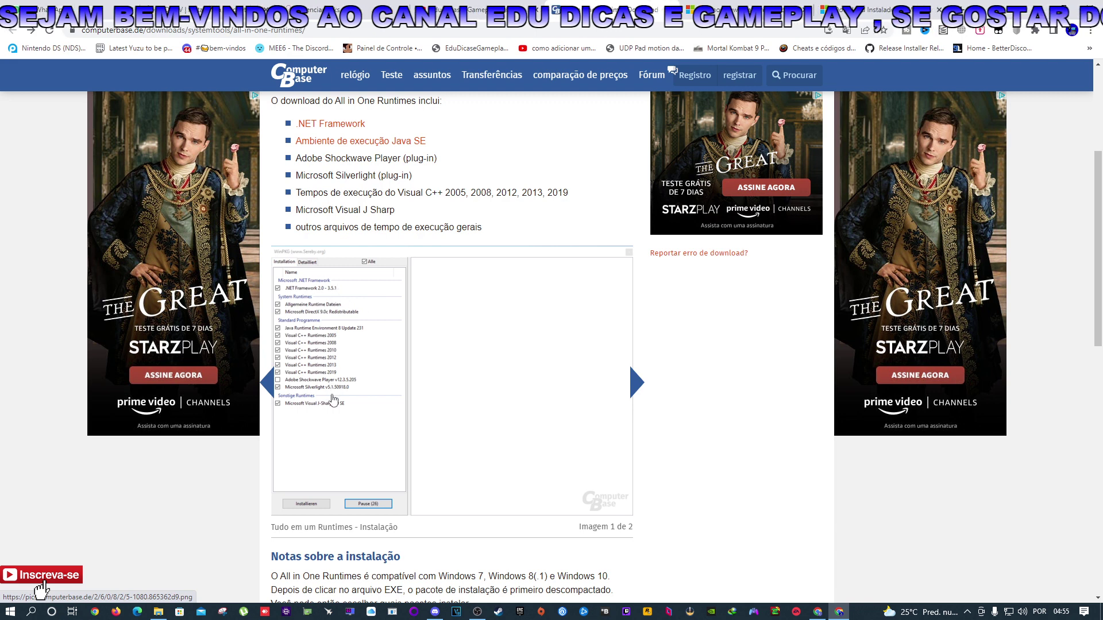
pyautogui.scroll(1, 351, 431)
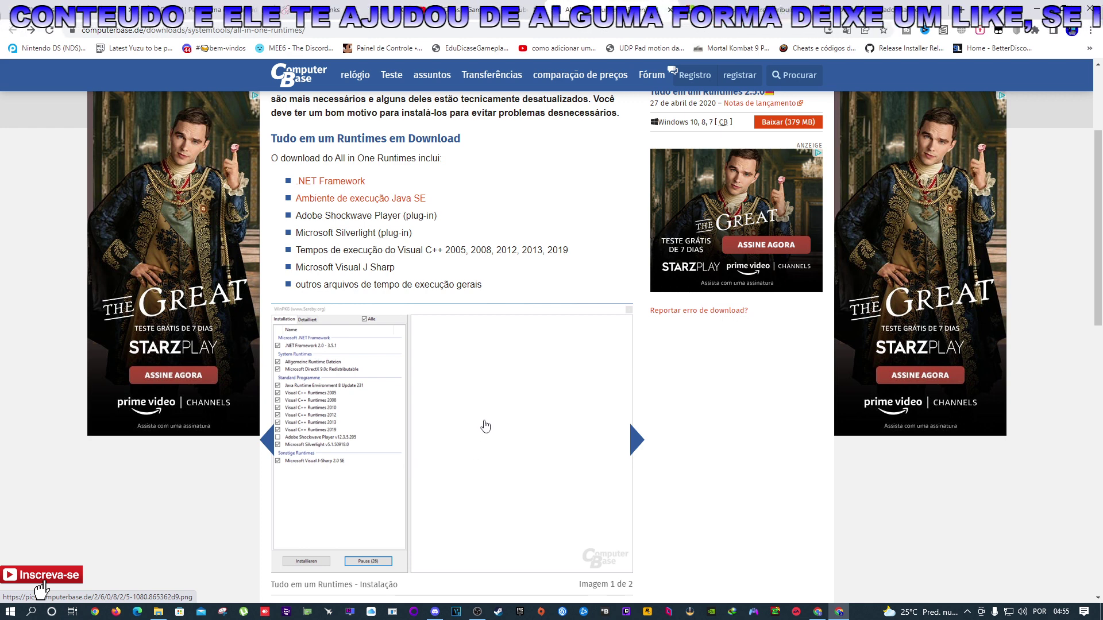
pyautogui.scroll(-1, 474, 446)
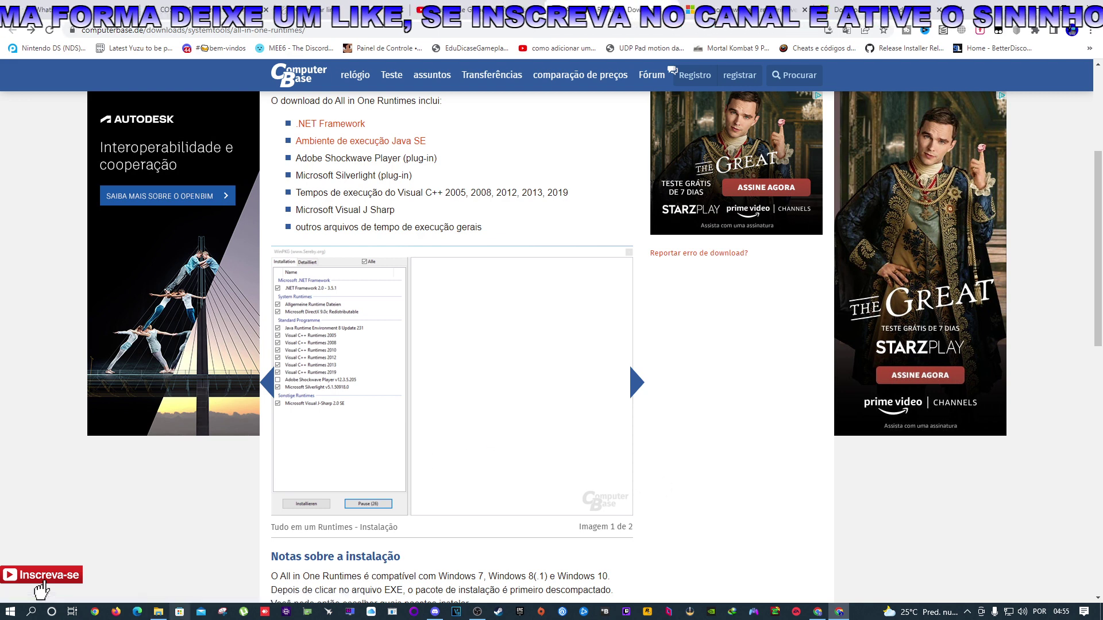
# - Switch to File Explorer and run aio-runtimes_v2.5.0.exe from Downloads\Programs as administrator, clearing the browser and folder windows out of the way
pyautogui.click(166, 612)
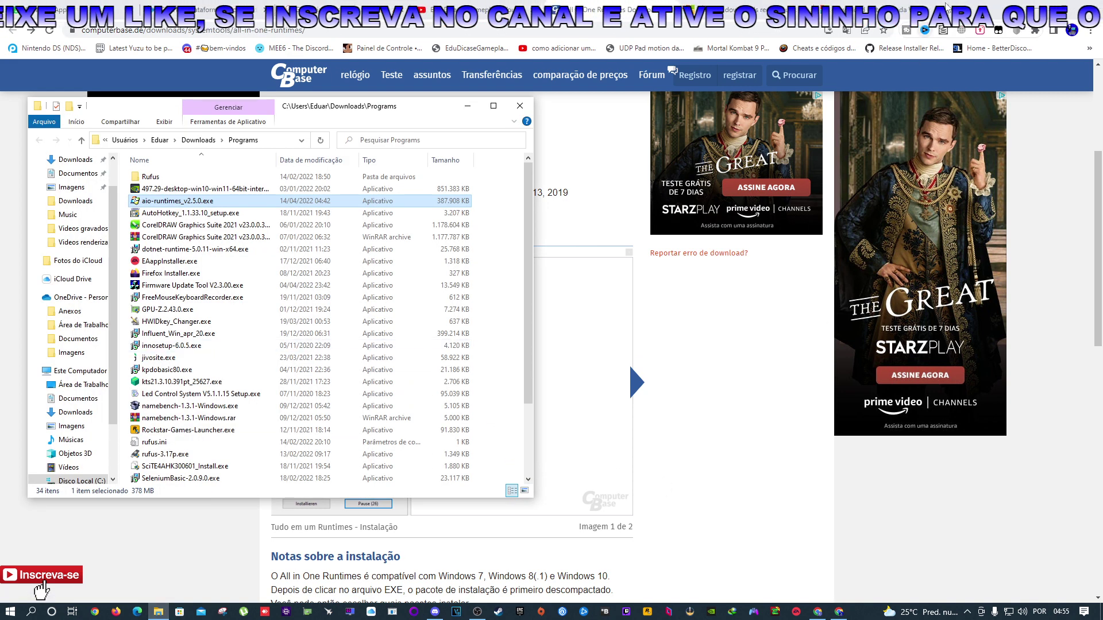
pyautogui.click(1037, 8)
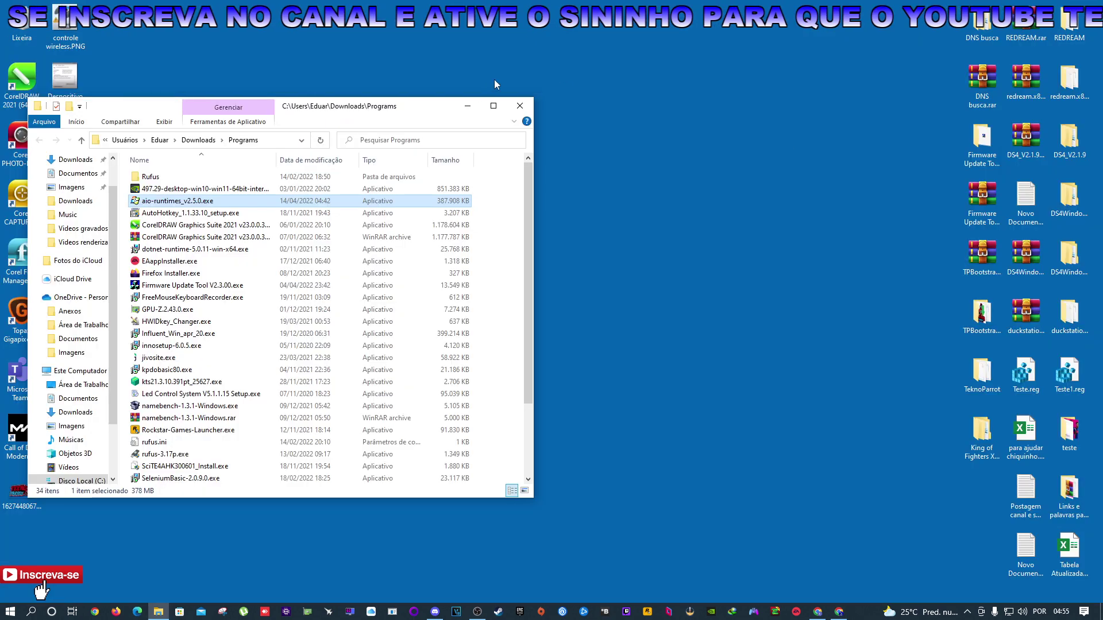
pyautogui.moveTo(436, 114); pyautogui.dragTo(701, 122)
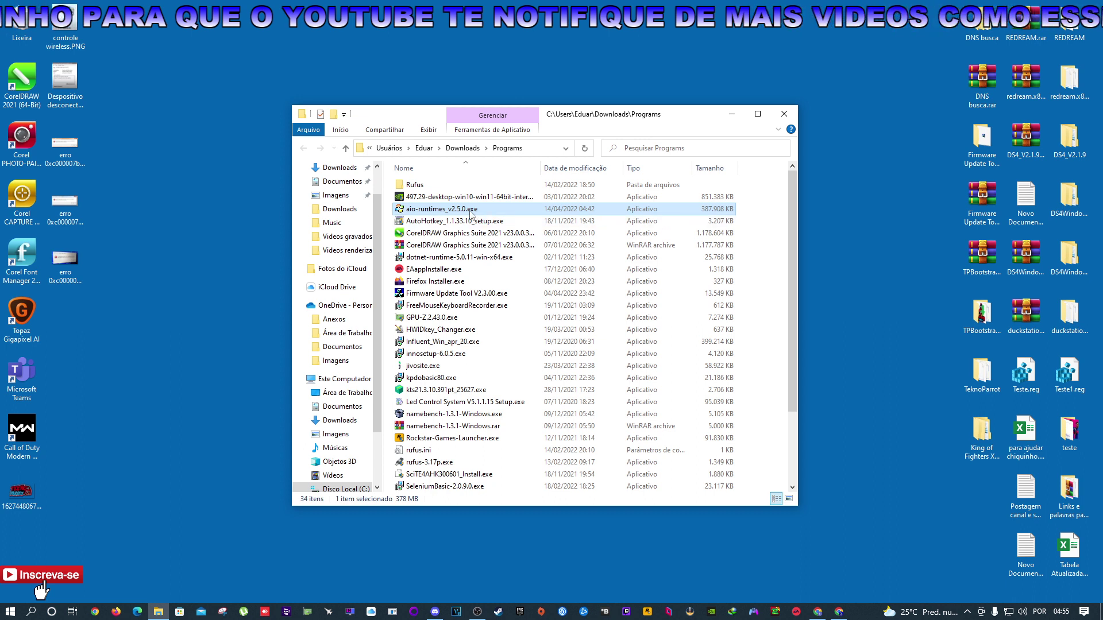
pyautogui.moveTo(470, 214)
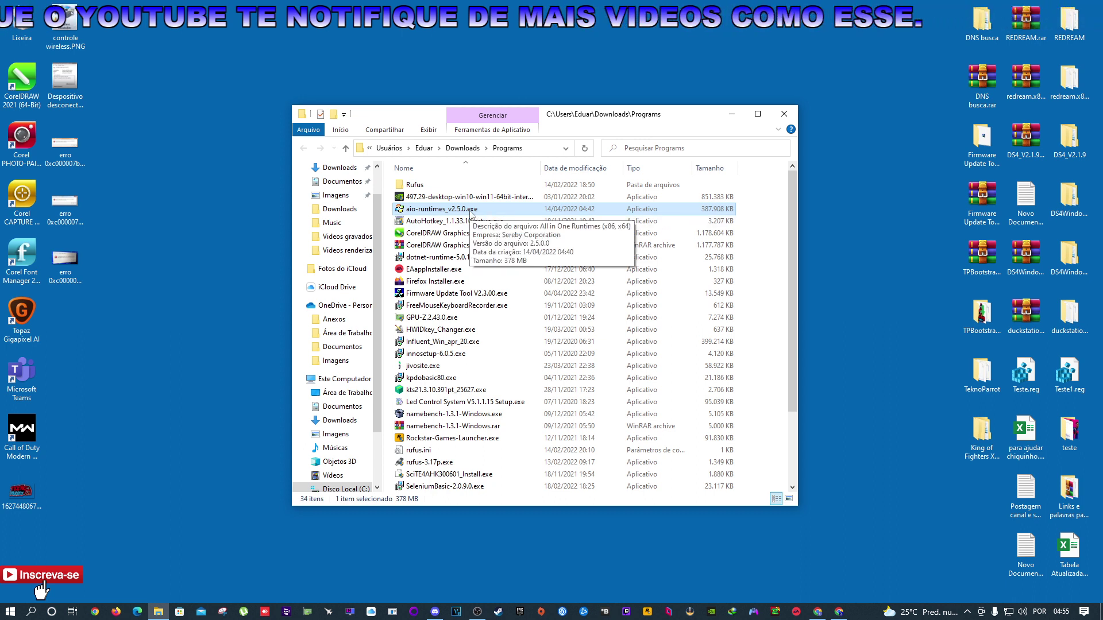
pyautogui.rightClick(471, 212)
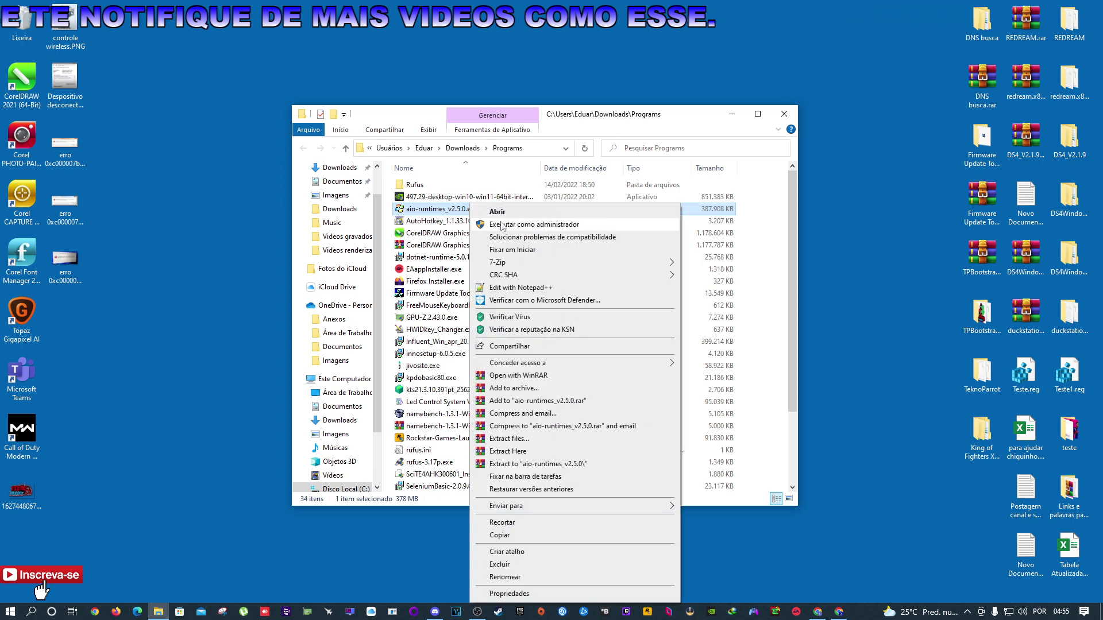
pyautogui.click(507, 227)
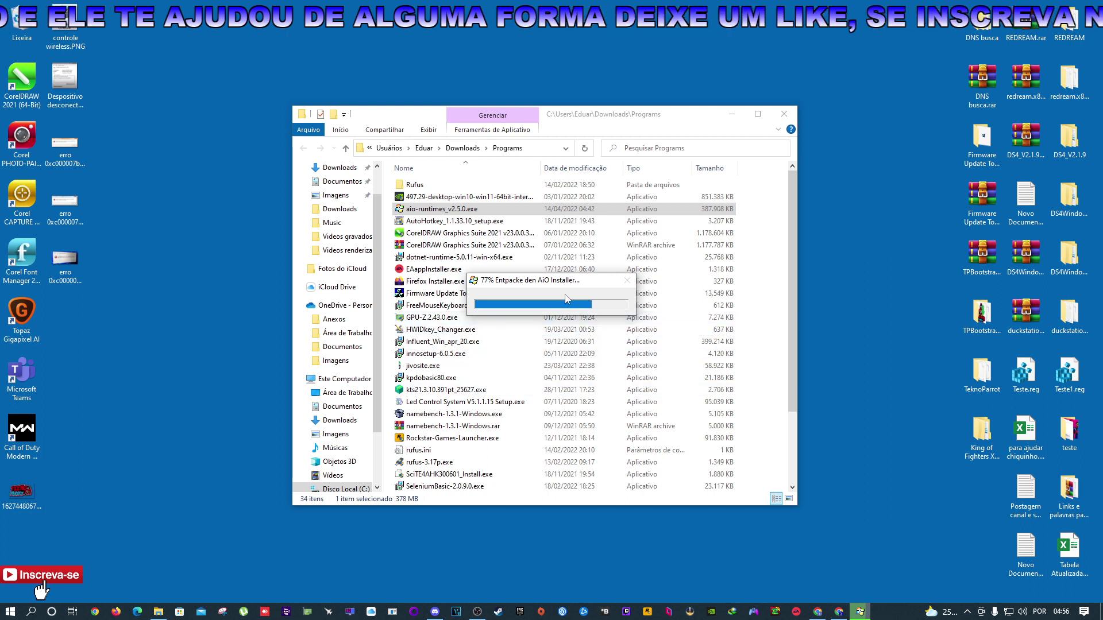
pyautogui.click(732, 116)
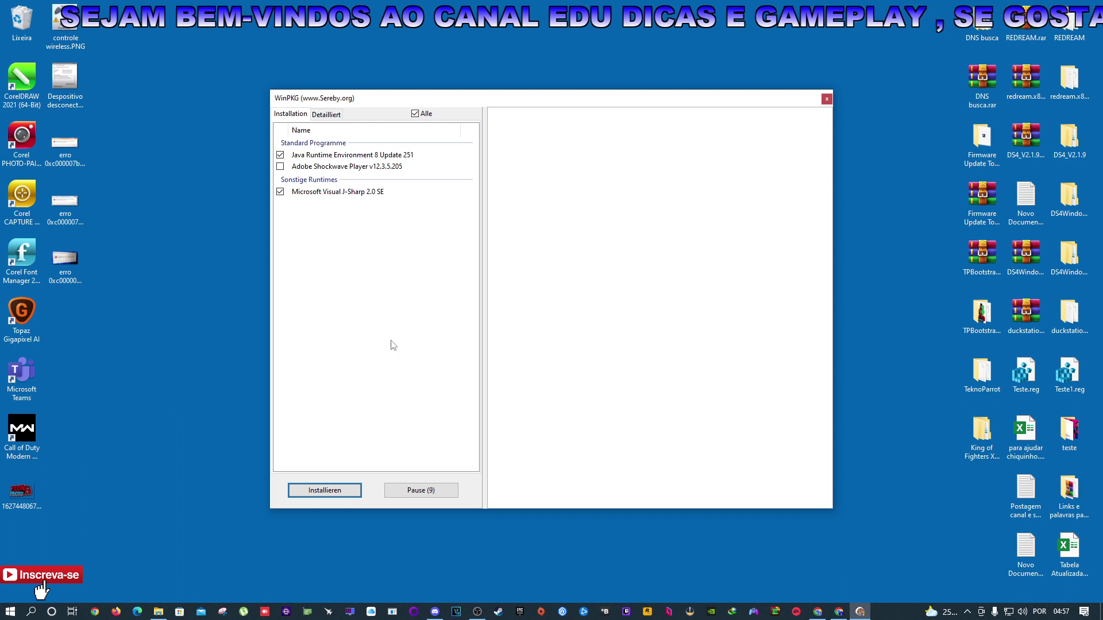
# - Pause the WinPKG installer's countdown and switch back to the All in One Runtimes page in Chrome
pyautogui.click(426, 494)
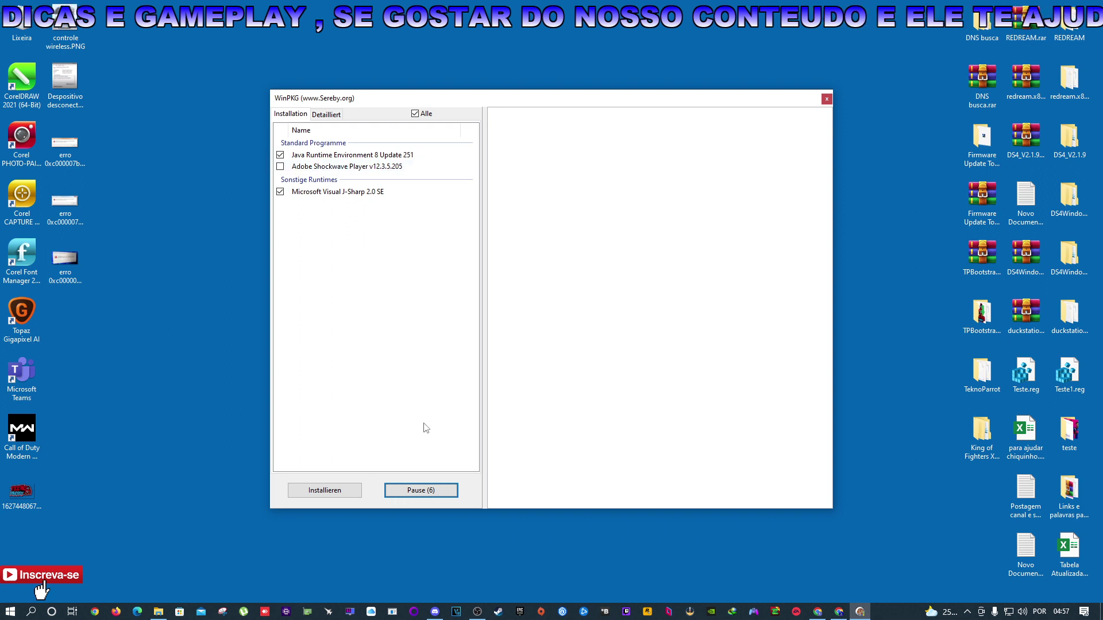
pyautogui.click(839, 612)
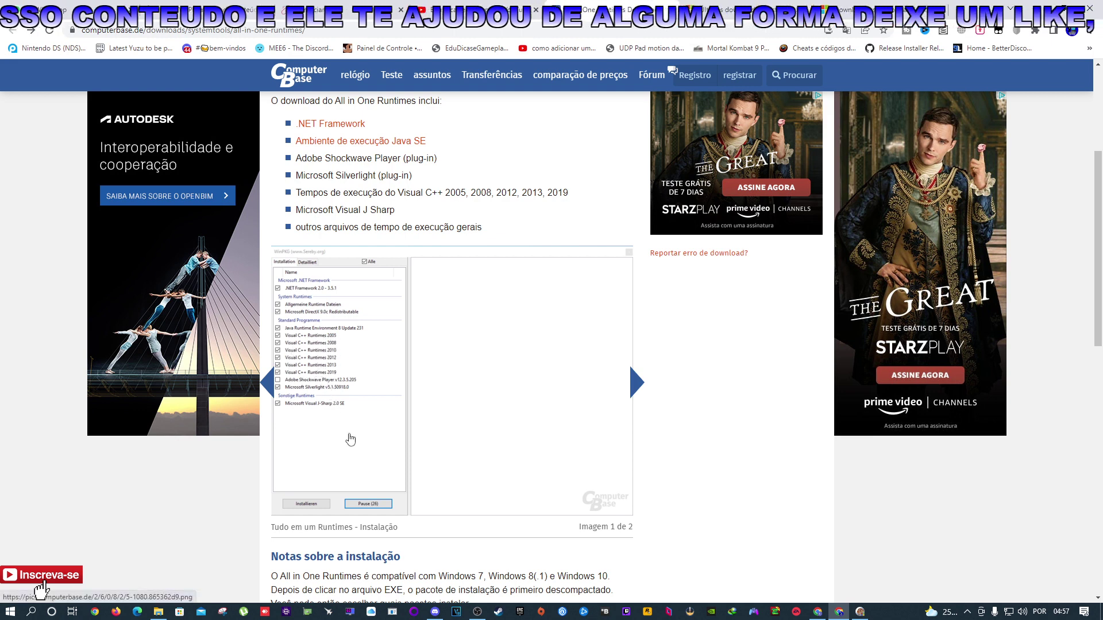
# - Return to the WinPKG installer and resume its countdown to install Java Runtime Environment 8 Update 251 and Microsoft Visual J-Sharp 2.0 SE
pyautogui.click(860, 612)
pyautogui.click(1033, 4)
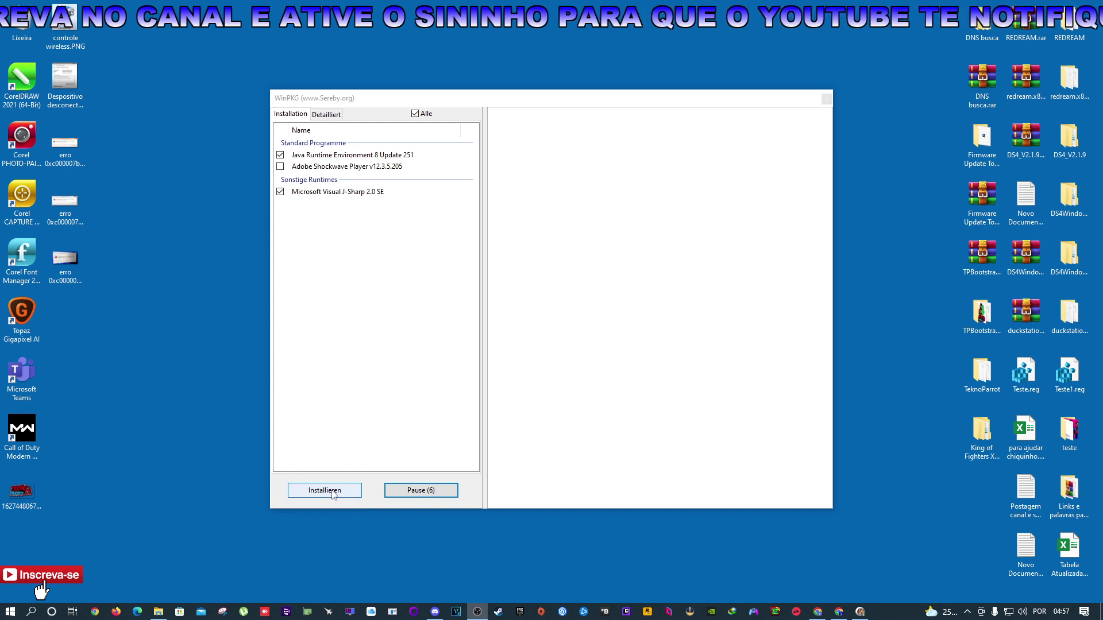
pyautogui.click(425, 493)
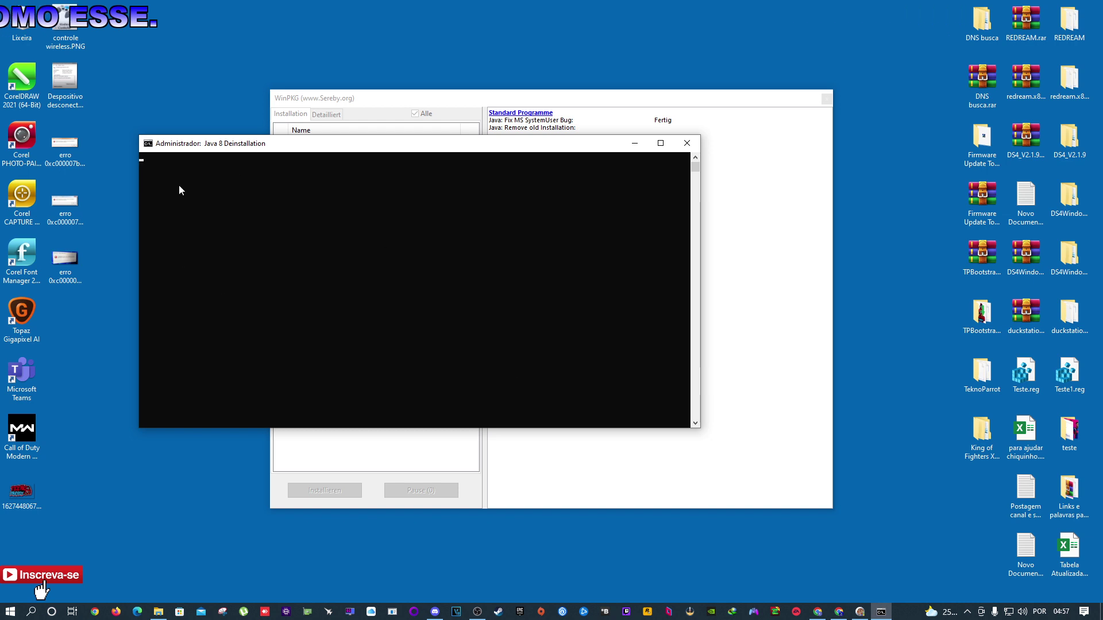
pyautogui.moveTo(471, 153); pyautogui.dragTo(457, 219)
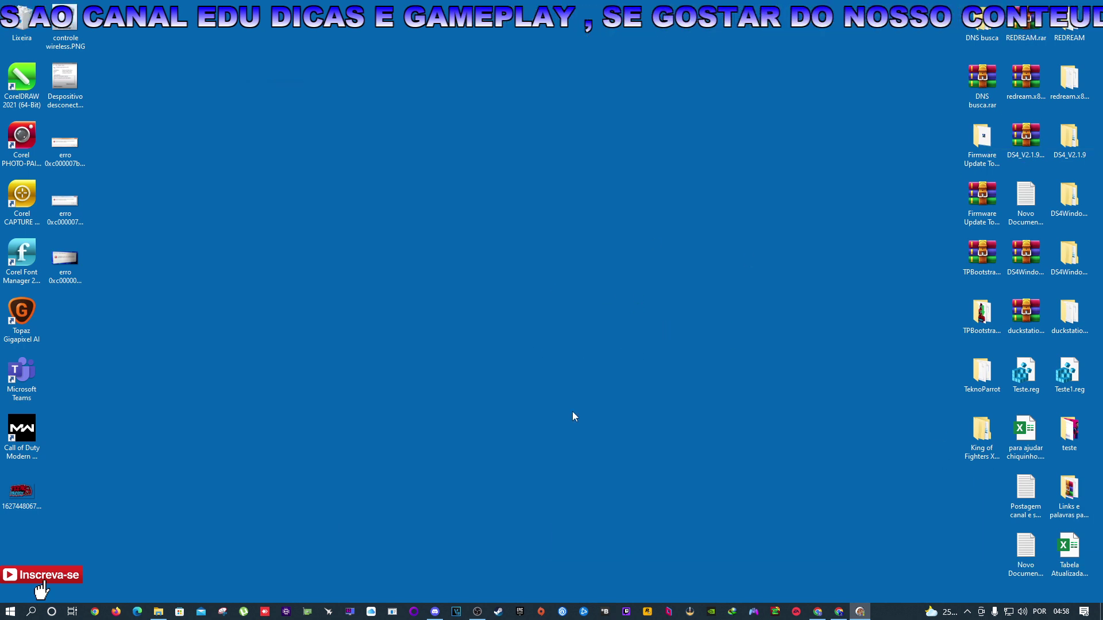
# - Switch back to Chrome and bring up the Microsoft page with the latest supported Visual C++ Redistributable downloads
pyautogui.click(839, 615)
pyautogui.moveTo(839, 614)
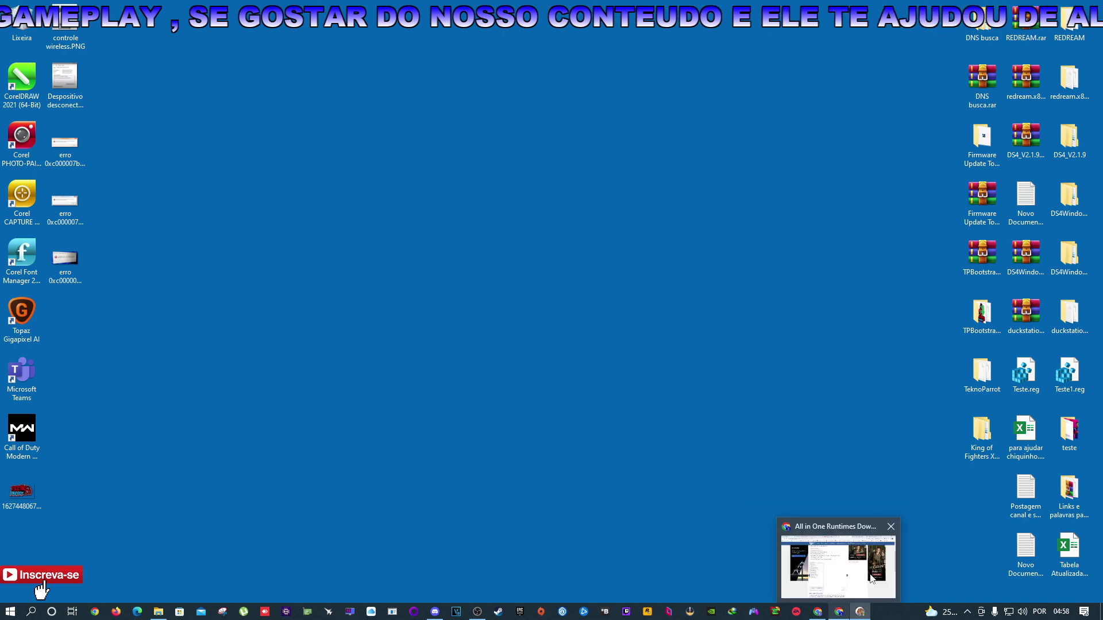
pyautogui.moveTo(872, 578)
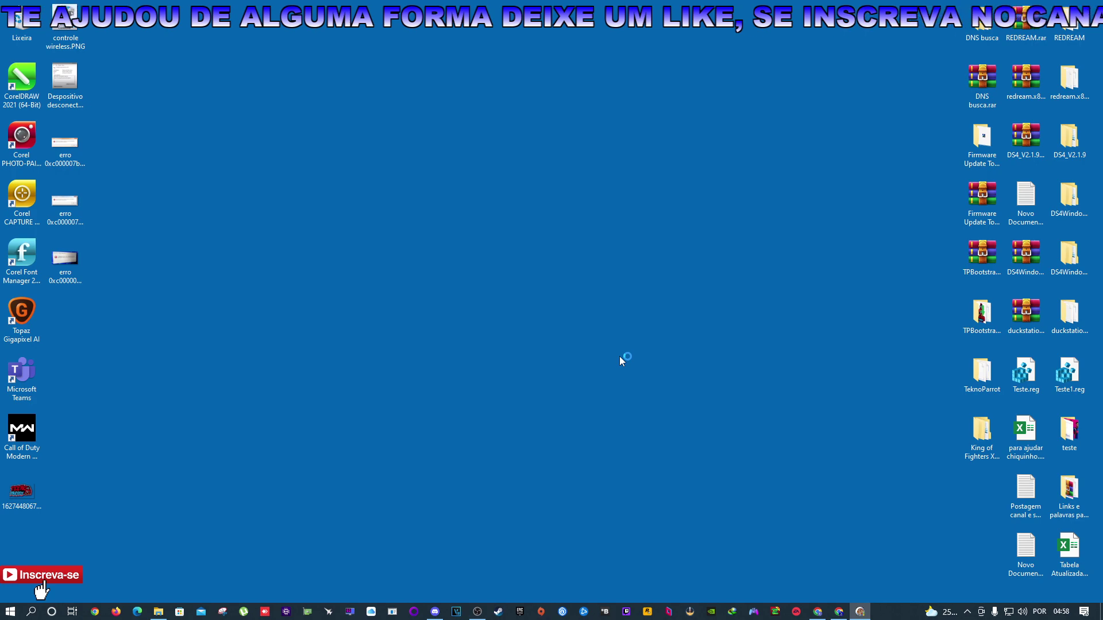
pyautogui.click(838, 612)
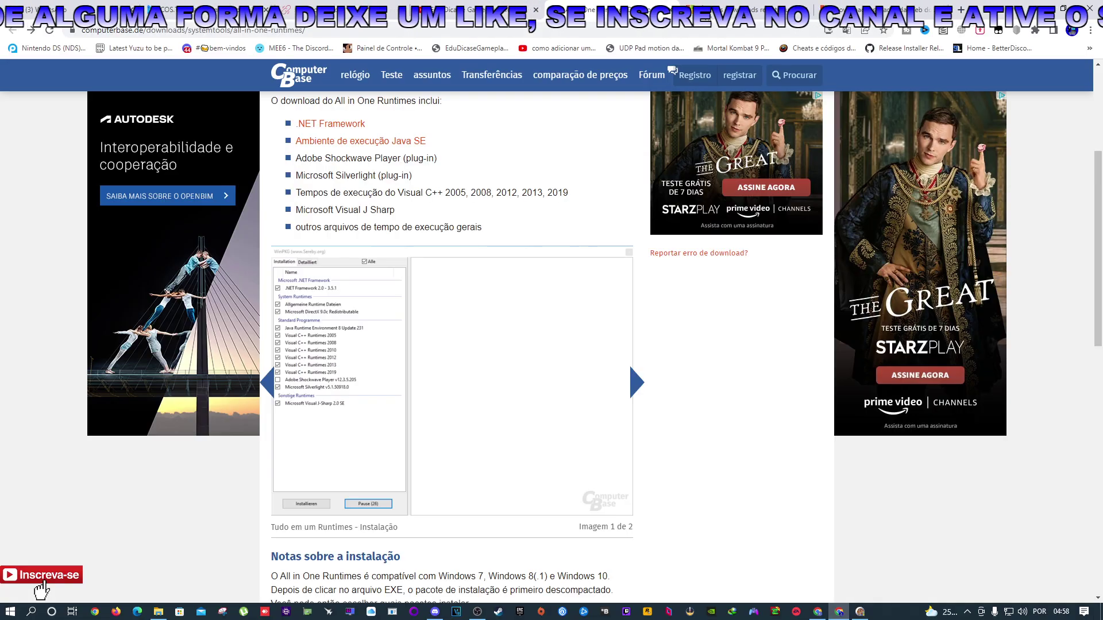
pyautogui.click(710, 7)
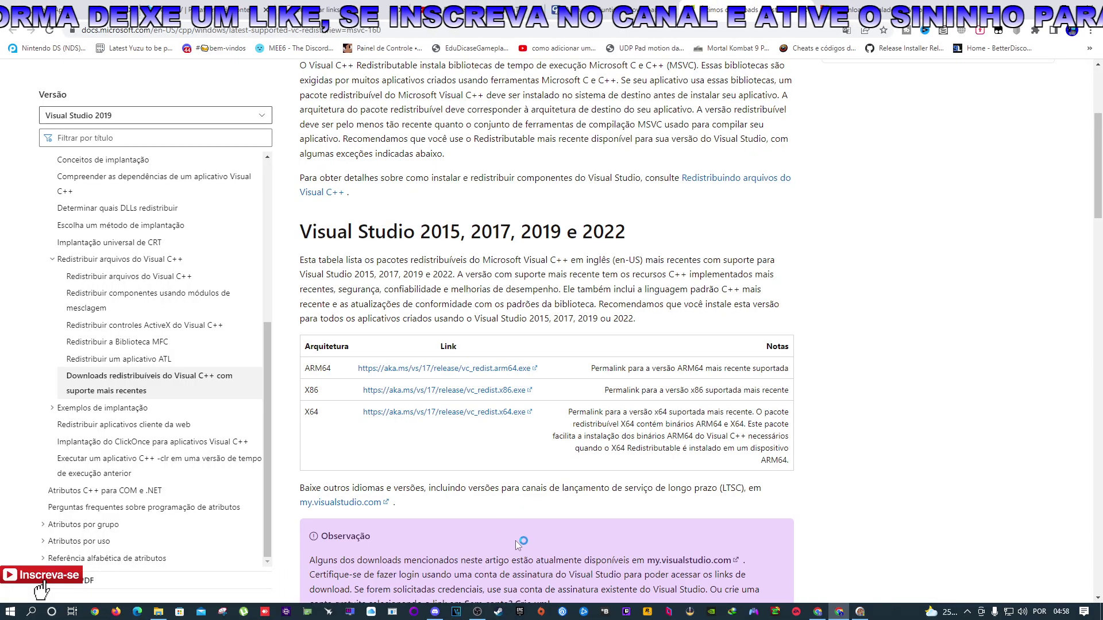